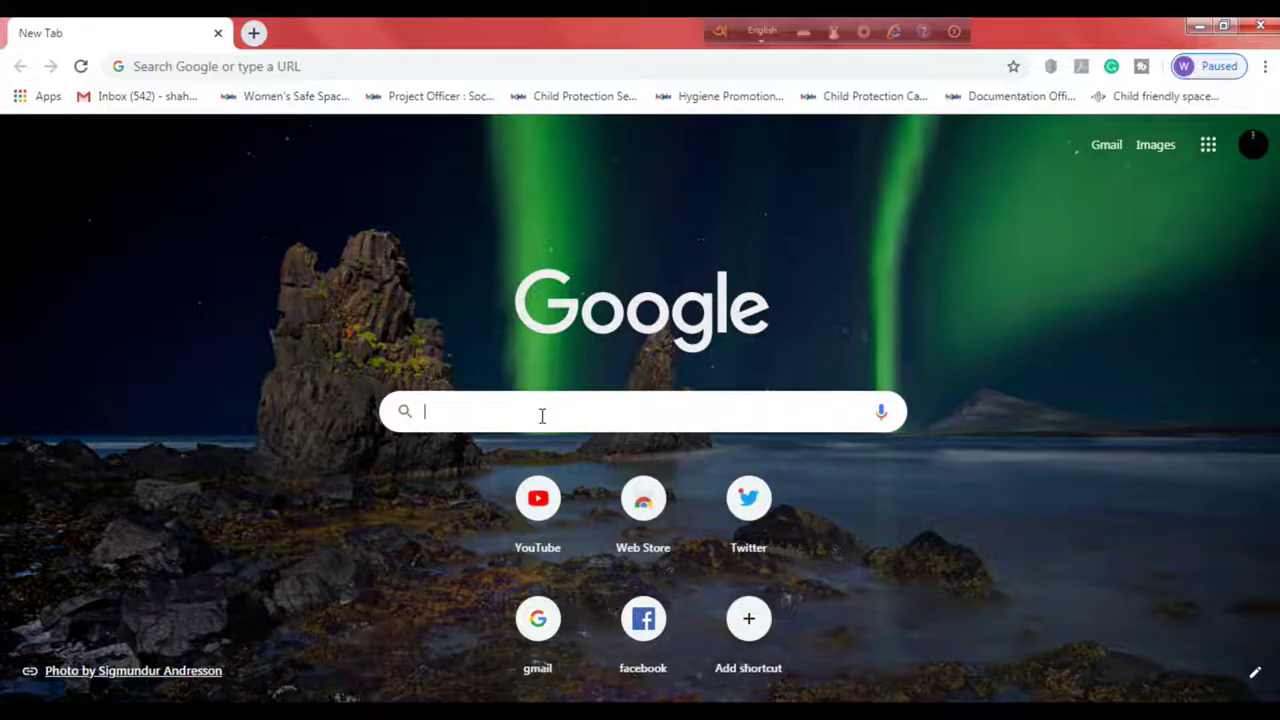
Search Google for 'quran for pc' using the address-bar autocomplete suggestion.
{"action": "type", "text": "qur"}
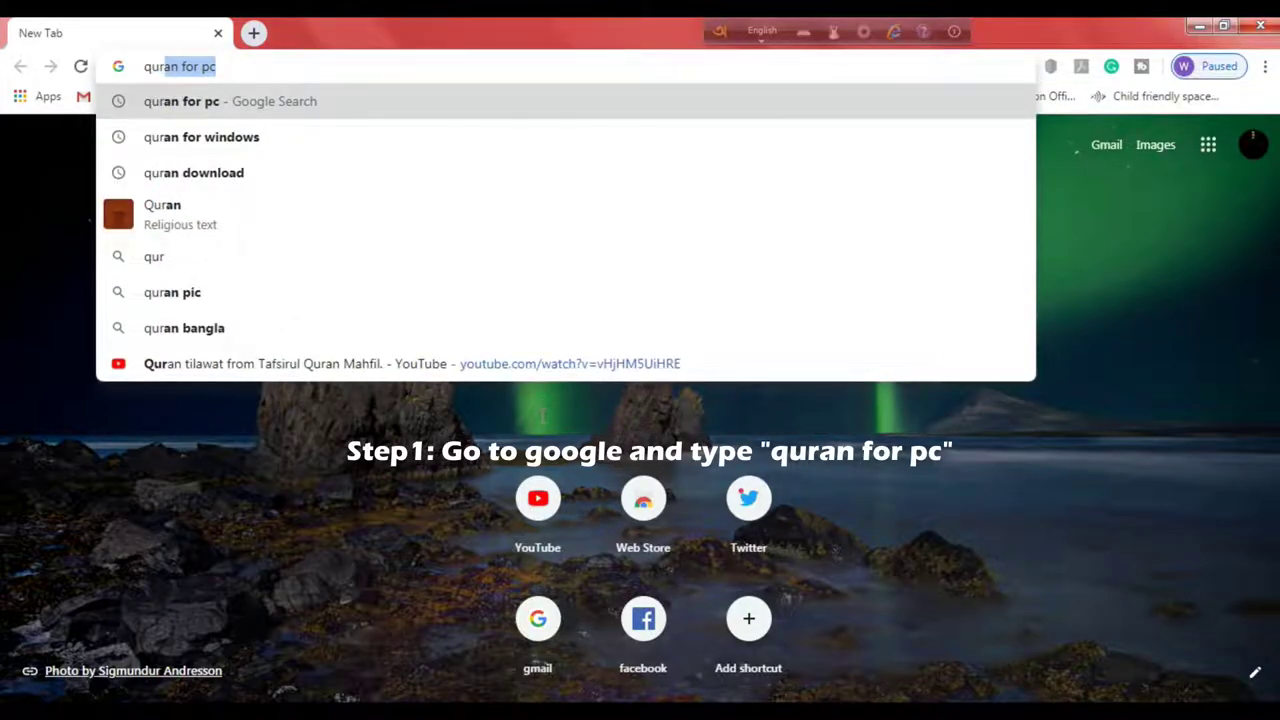
{"action": "key", "text": "Return"}
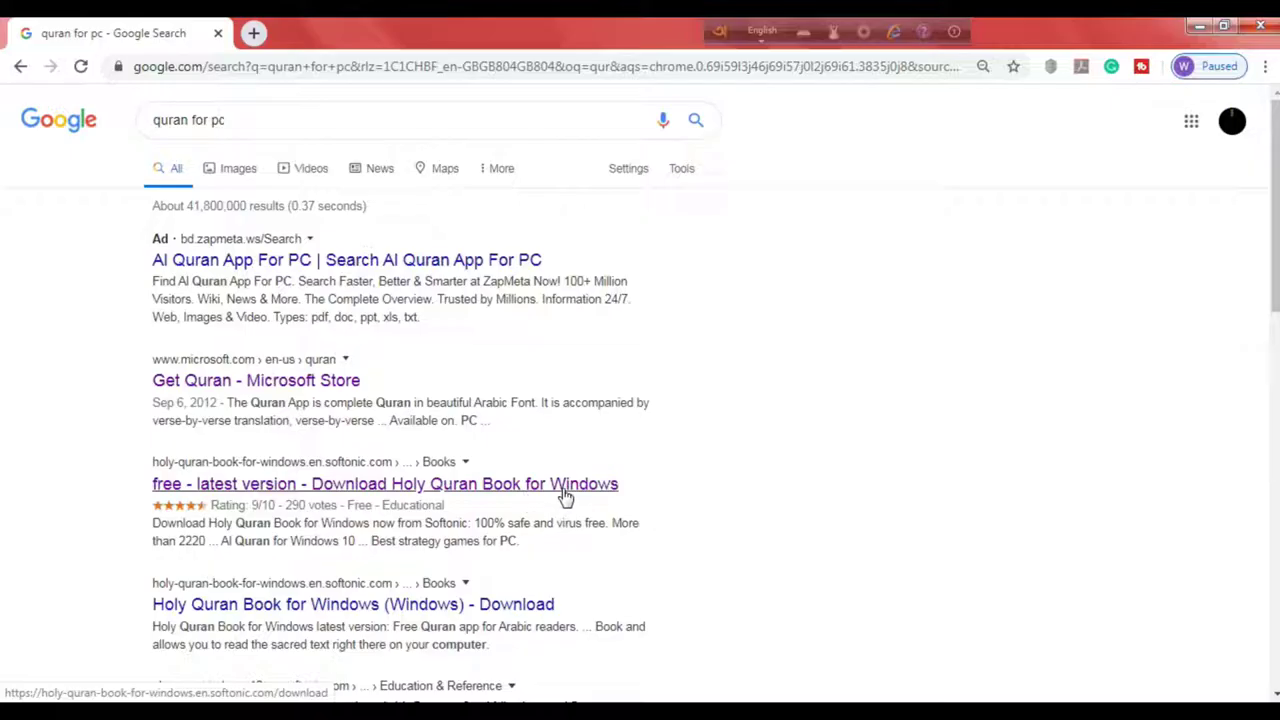
Open the Softonic Holy Quran Book page and start its free Windows download.
{"action": "left_click", "coordinate": [563, 490]}
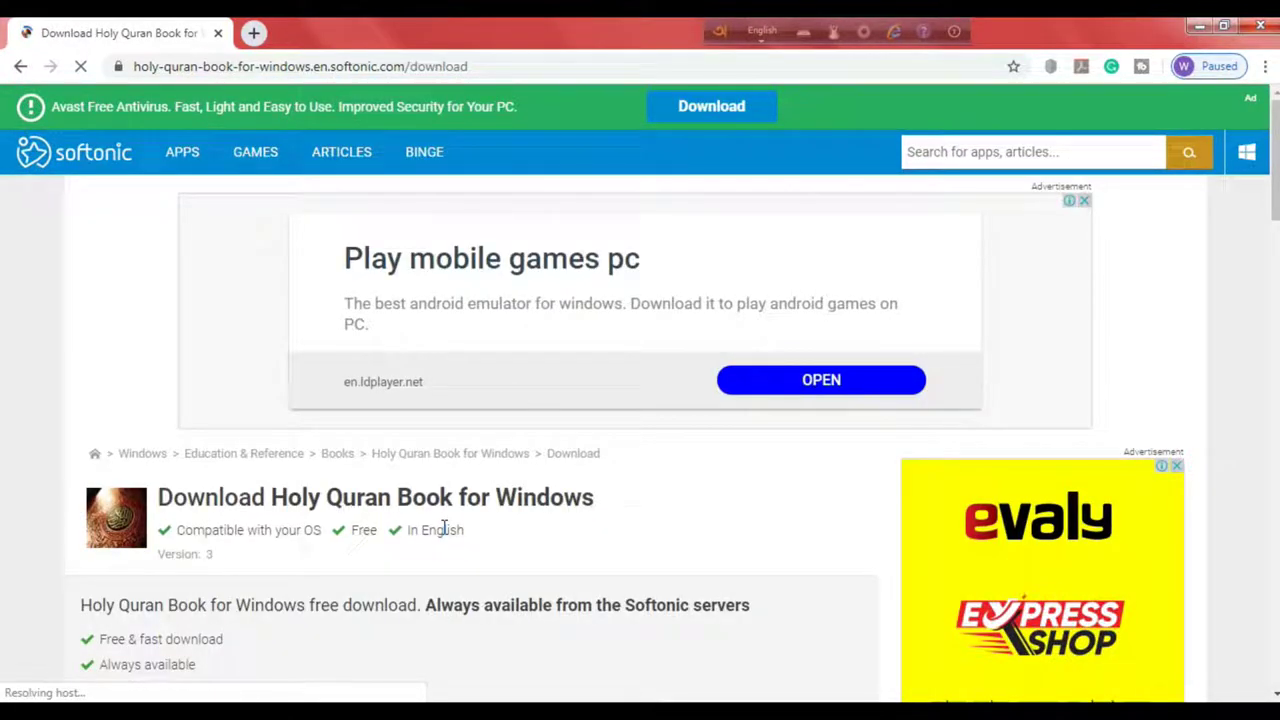
{"action": "scroll", "coordinate": [1249, 229], "scroll_direction": "down", "scroll_amount": 2}
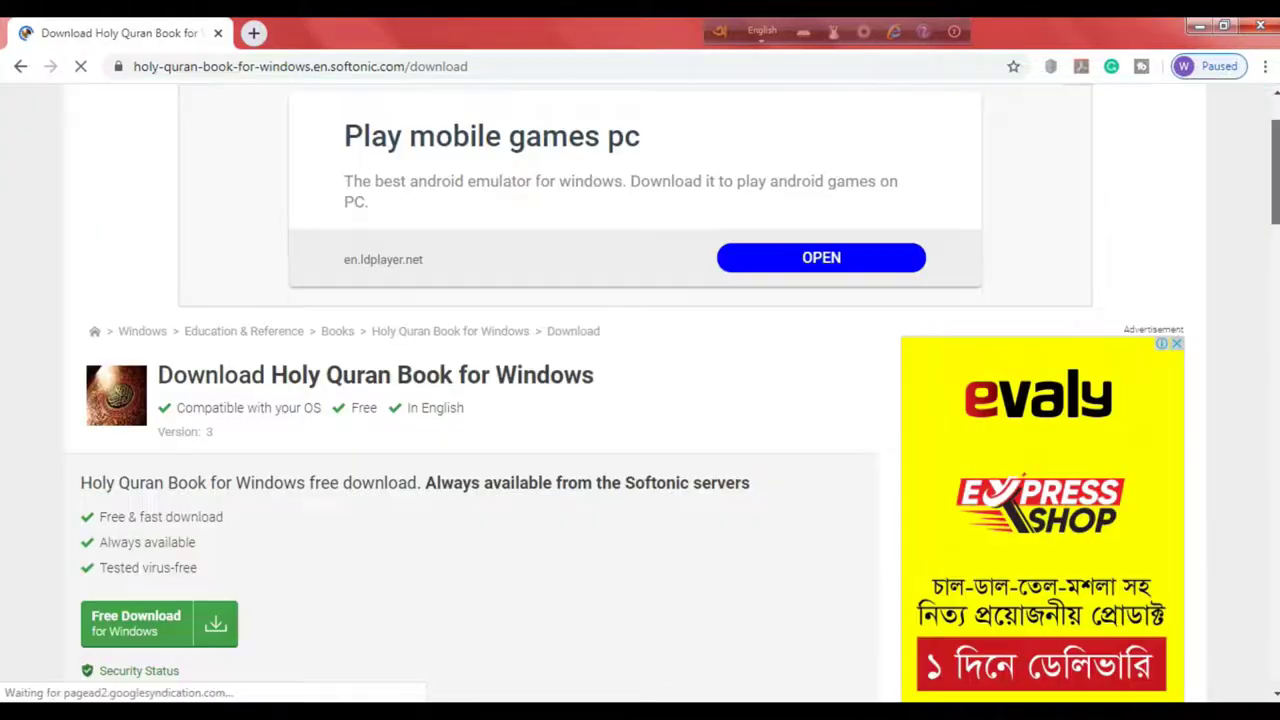
{"action": "scroll", "coordinate": [966, 320], "scroll_direction": "down", "scroll_amount": 3}
{"action": "left_click", "coordinate": [140, 372]}
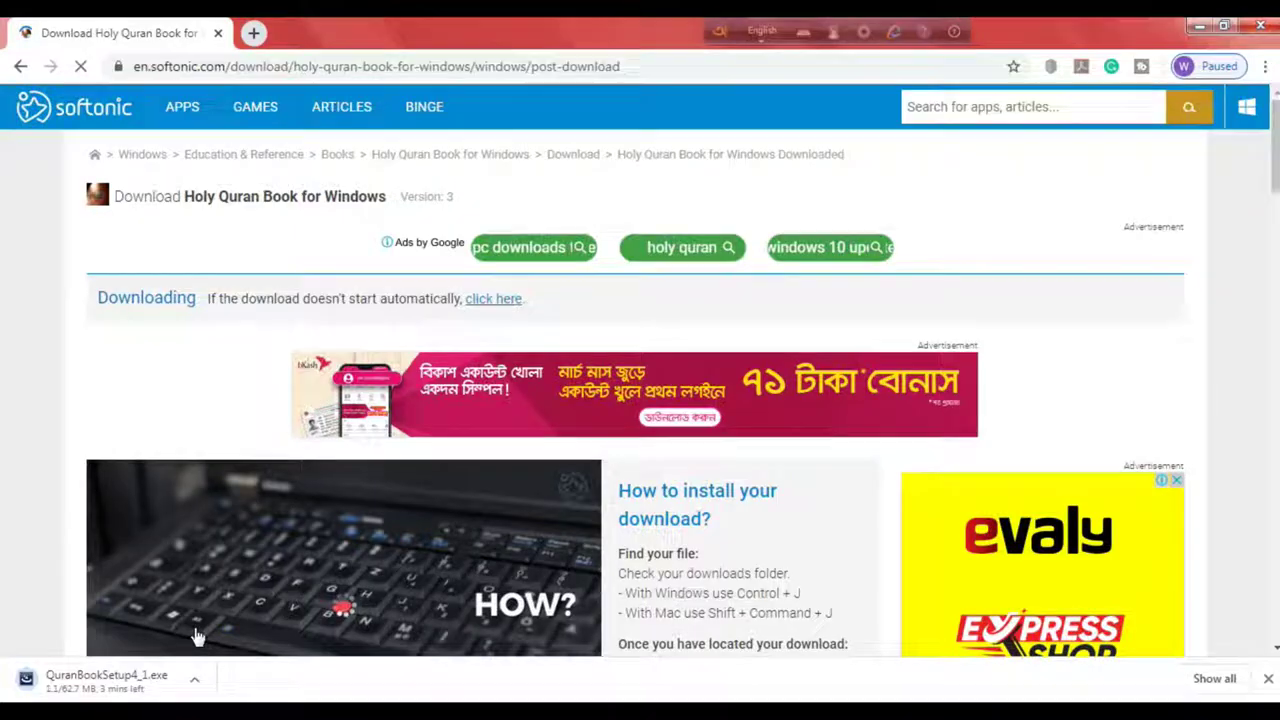
Show Chrome's Downloads page until QuranBookSetup4_1.exe finishes downloading.
{"action": "key", "text": "ctrl+j"}
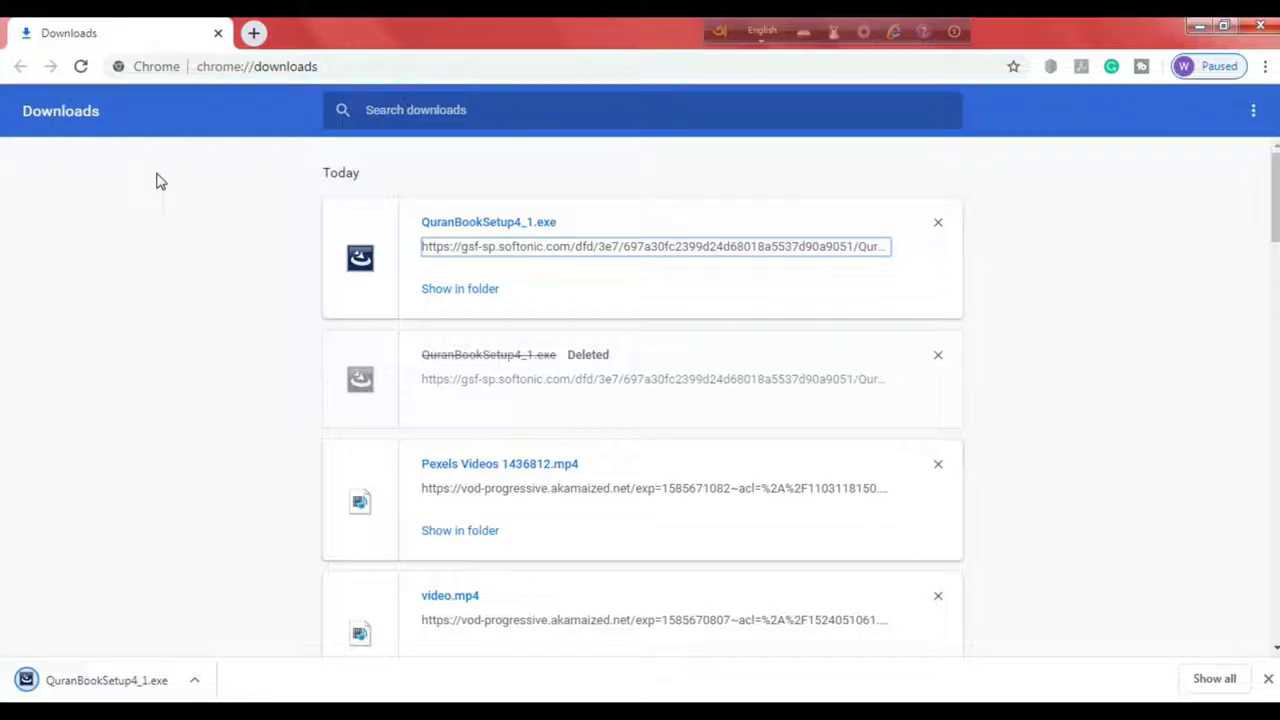
Run QuranBookSetup4_1 from the Downloads folder, allowing it past the security warning.
{"action": "left_click", "coordinate": [458, 289]}
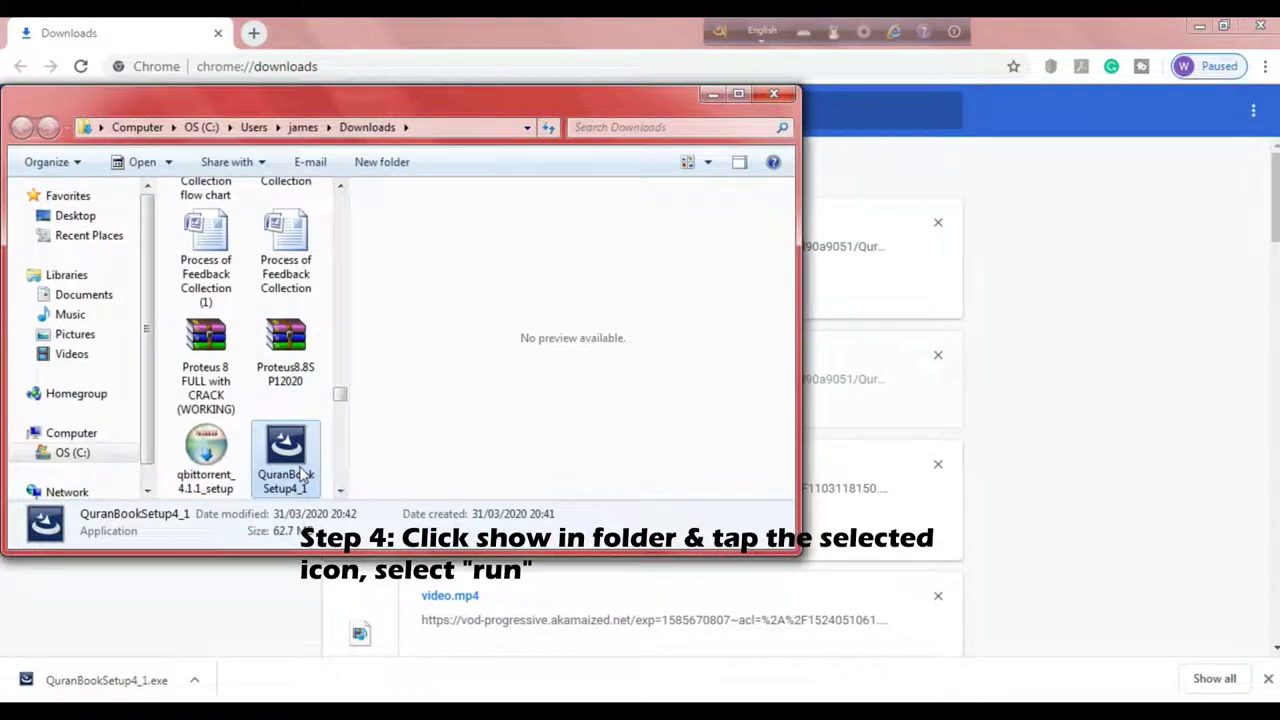
{"action": "double_click", "coordinate": [284, 462]}
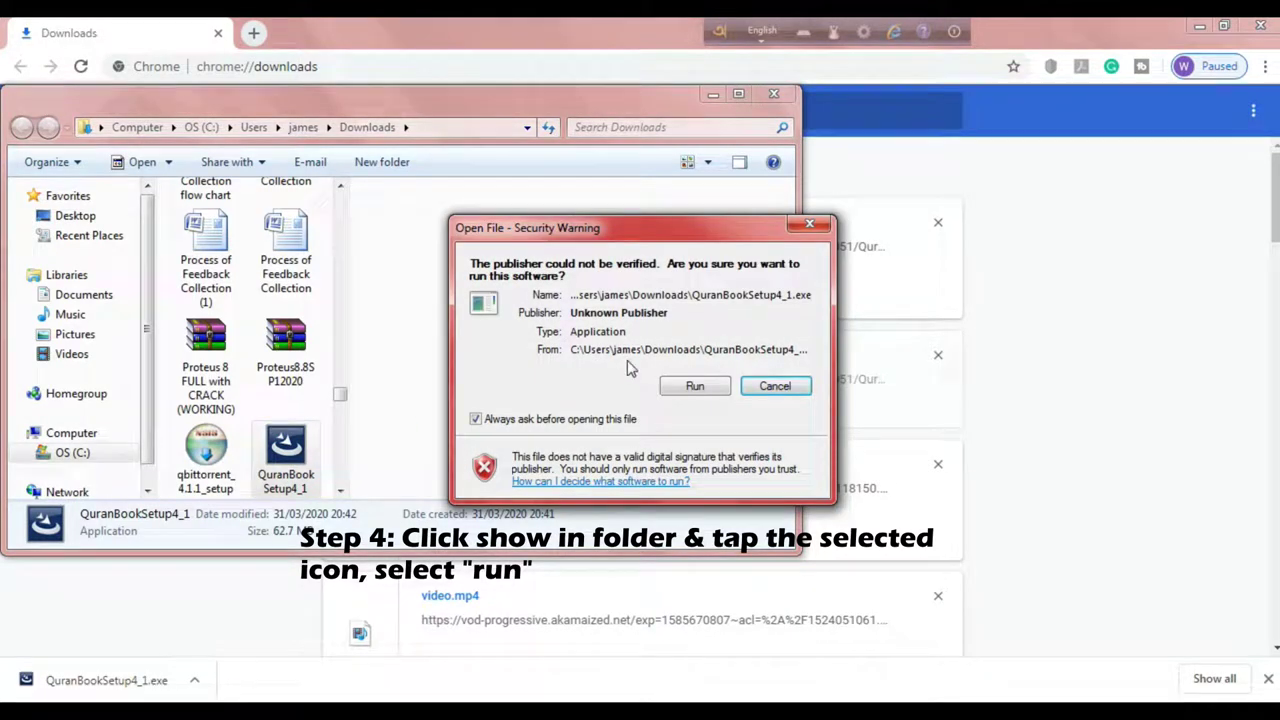
{"action": "left_click", "coordinate": [692, 387]}
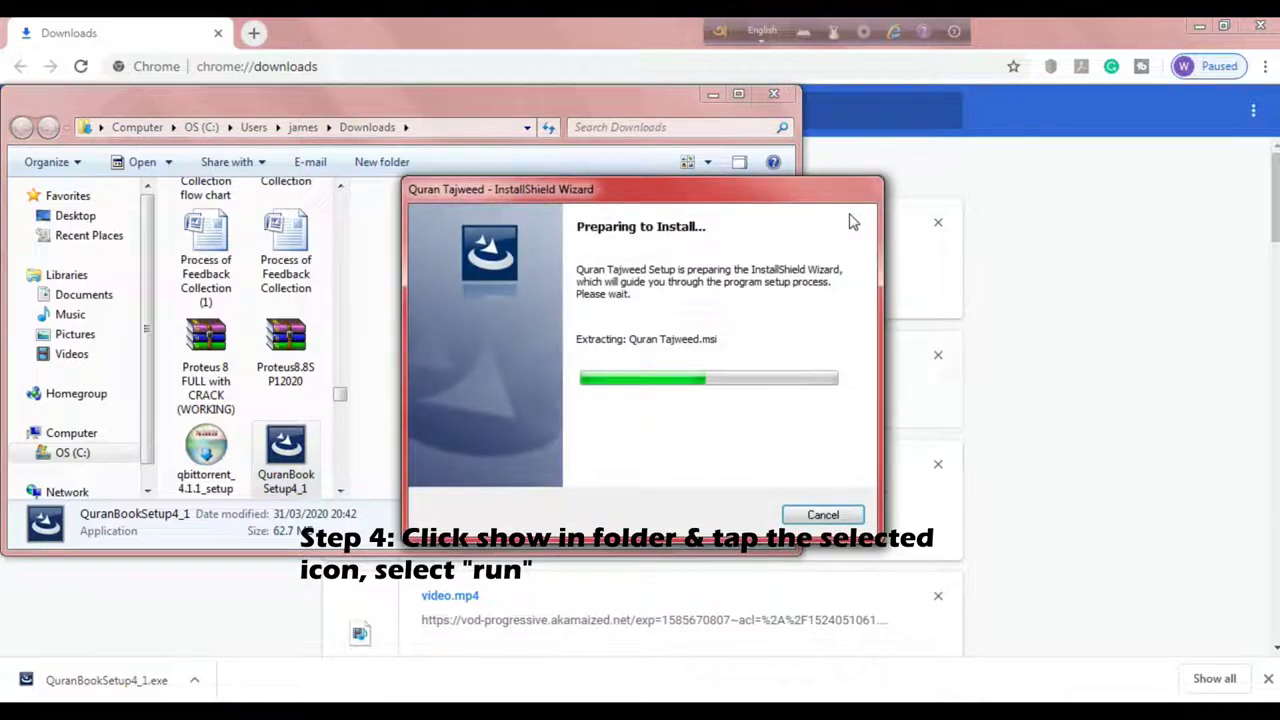
Minimize the browser, close the Downloads folder, and continue past the wizard's welcome page.
{"action": "left_click", "coordinate": [1200, 26]}
{"action": "left_click", "coordinate": [776, 95]}
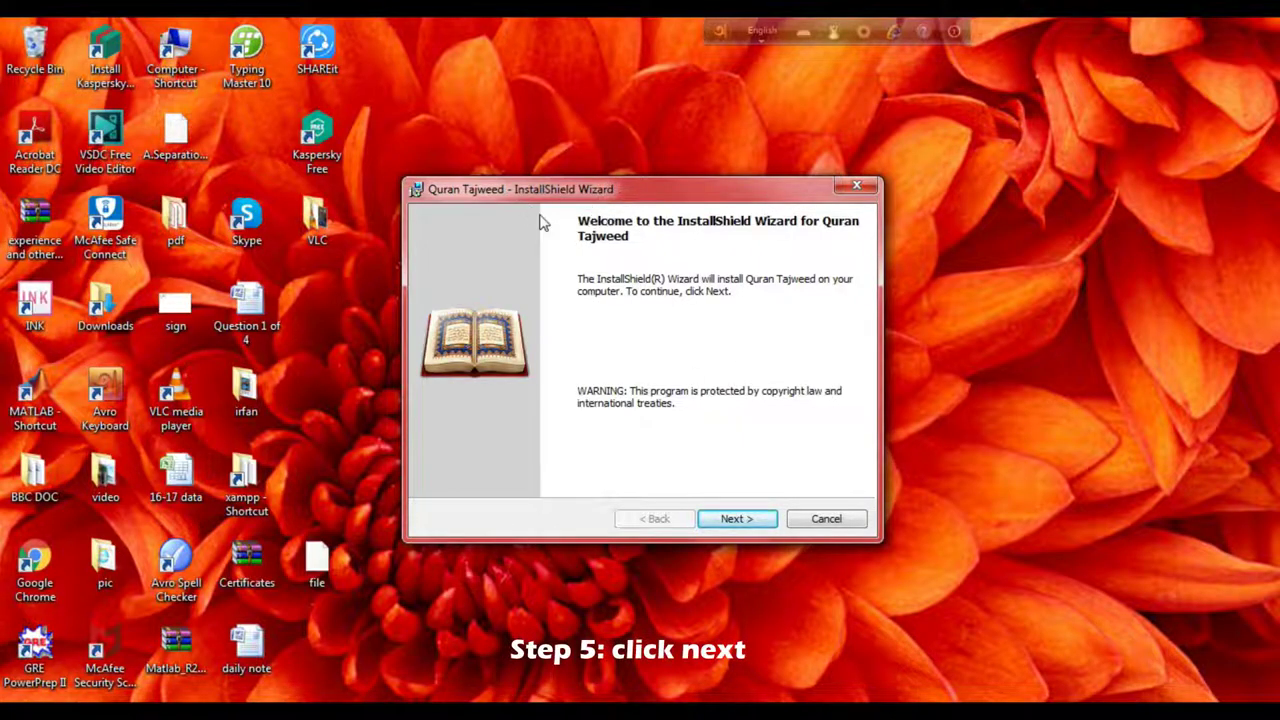
{"action": "left_click", "coordinate": [752, 522]}
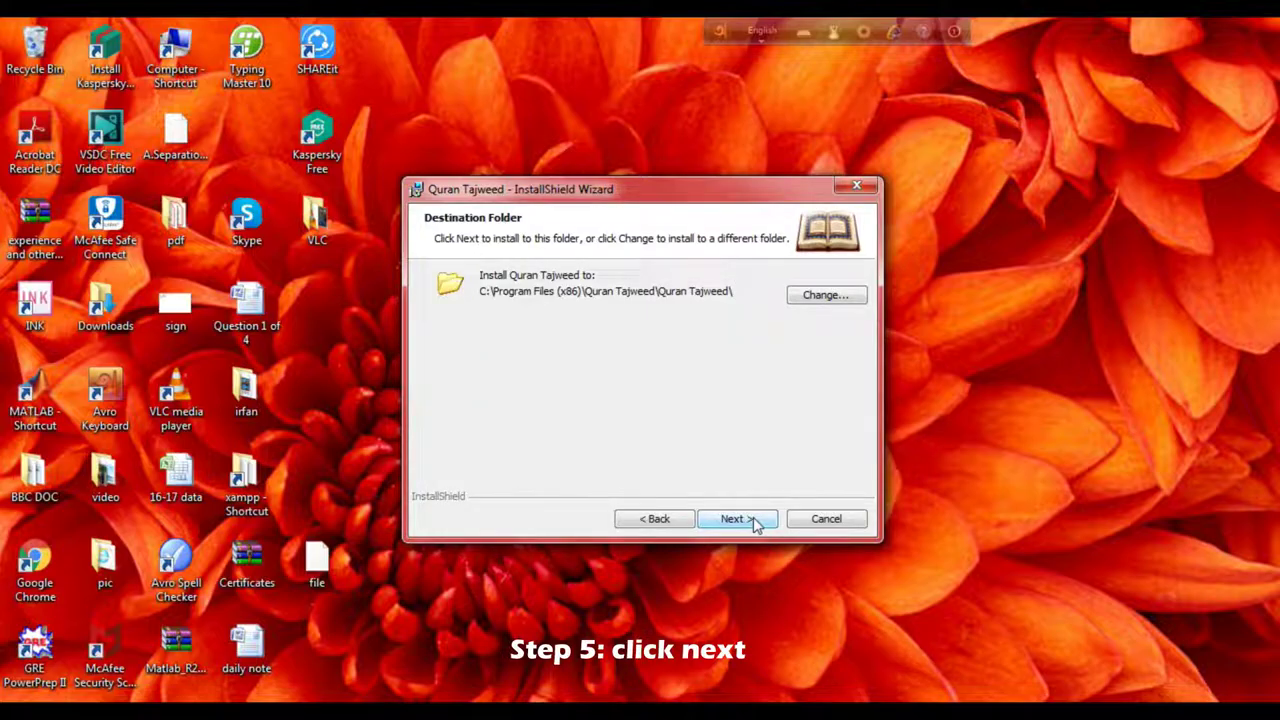
Set the install destination to C:\Users\<user>\Desktop and advance to ready-to-install.
{"action": "left_click", "coordinate": [834, 298]}
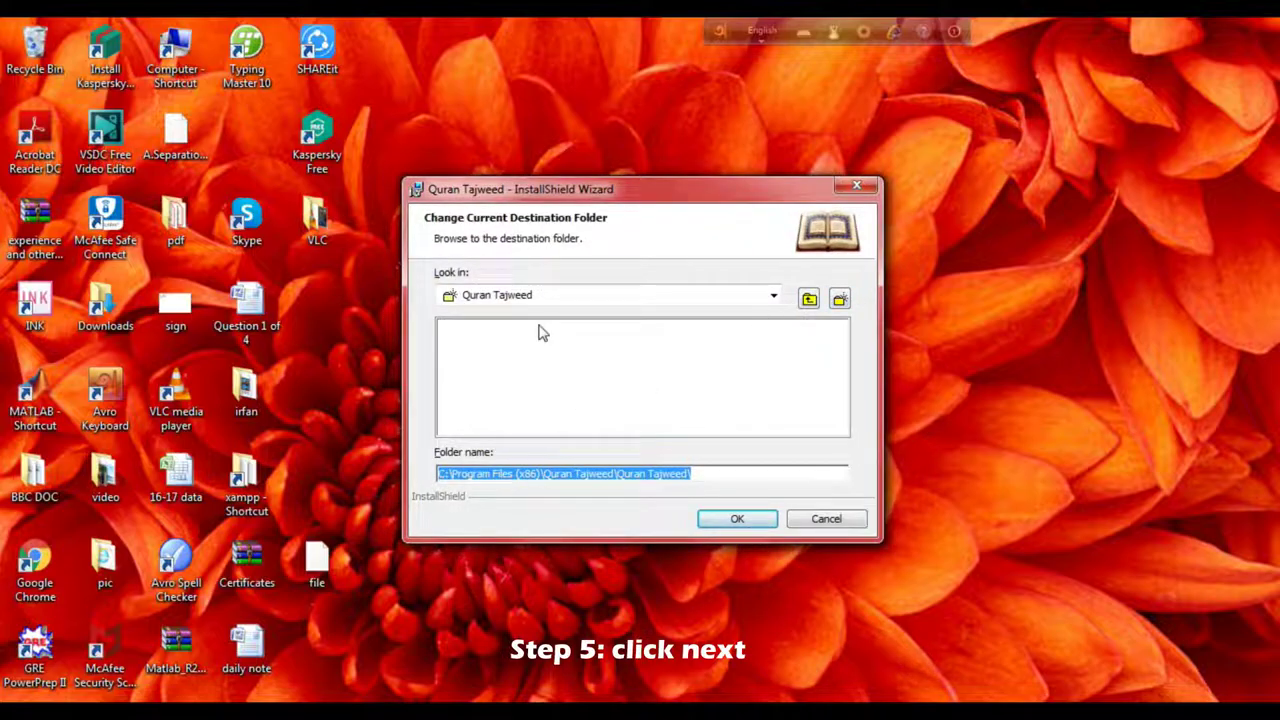
{"action": "left_click", "coordinate": [808, 299]}
{"action": "left_click", "coordinate": [523, 331]}
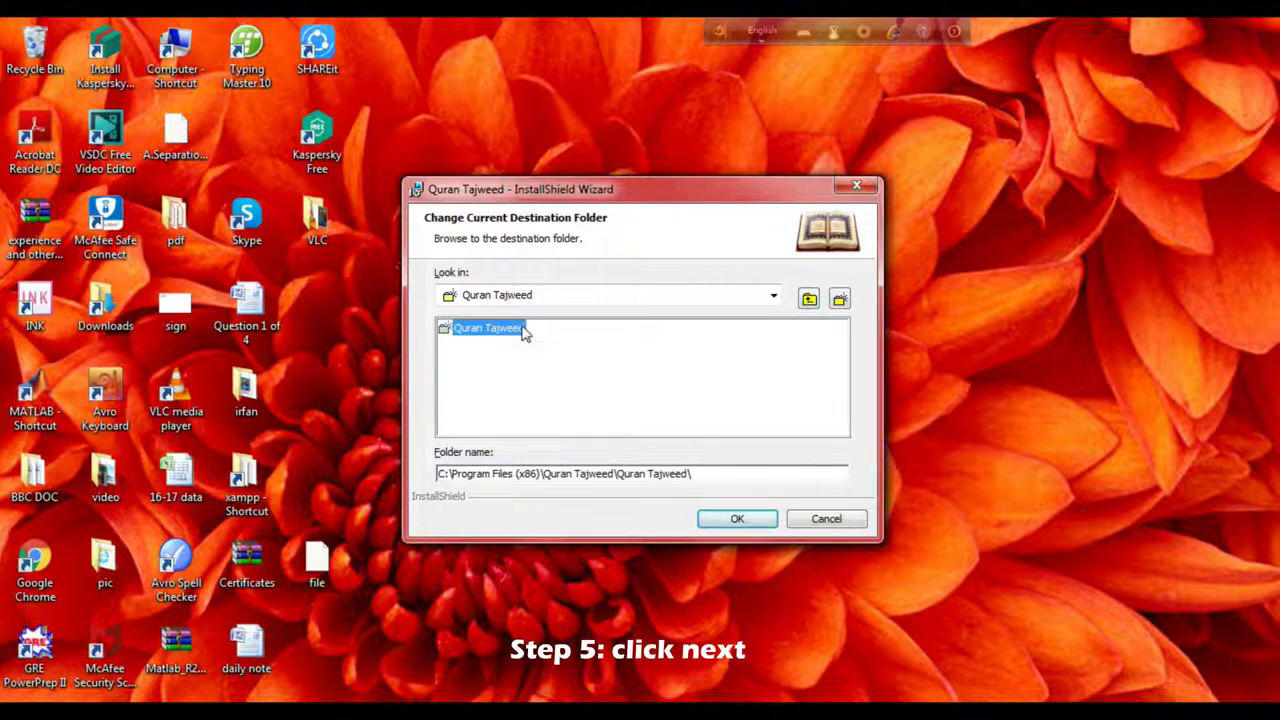
{"action": "left_click", "coordinate": [773, 296]}
{"action": "left_click", "coordinate": [480, 316]}
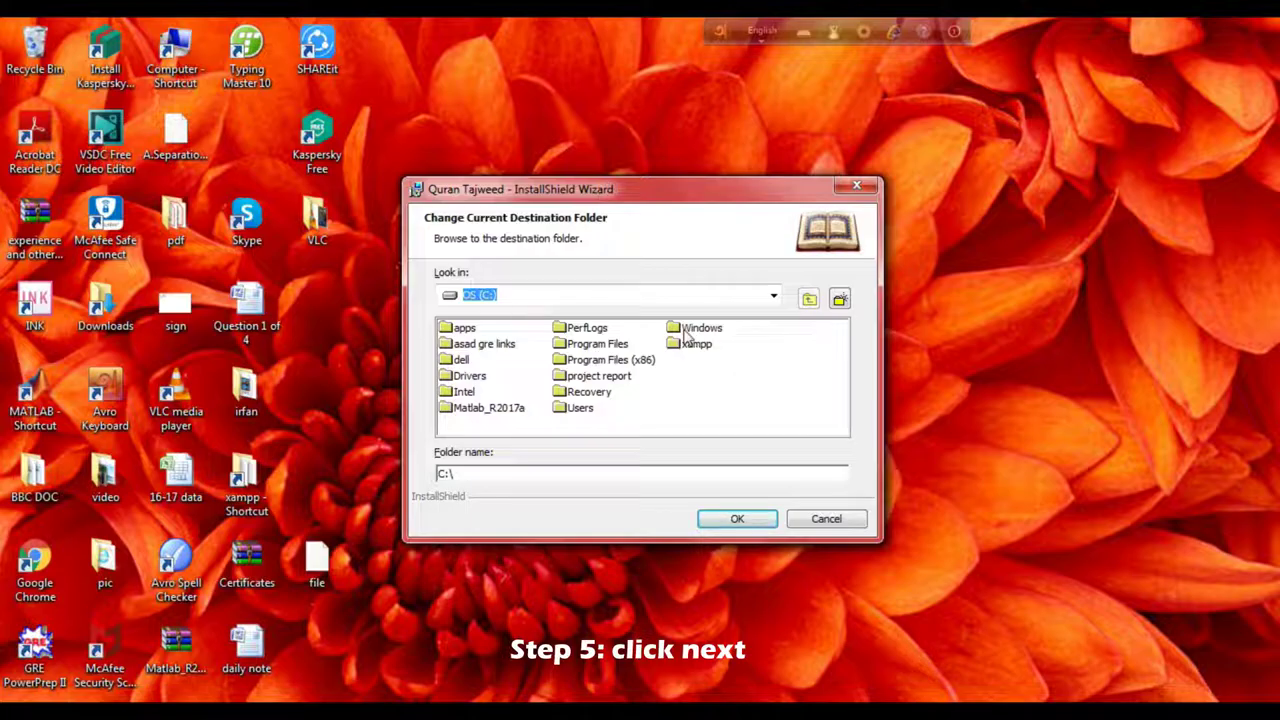
{"action": "double_click", "coordinate": [584, 410]}
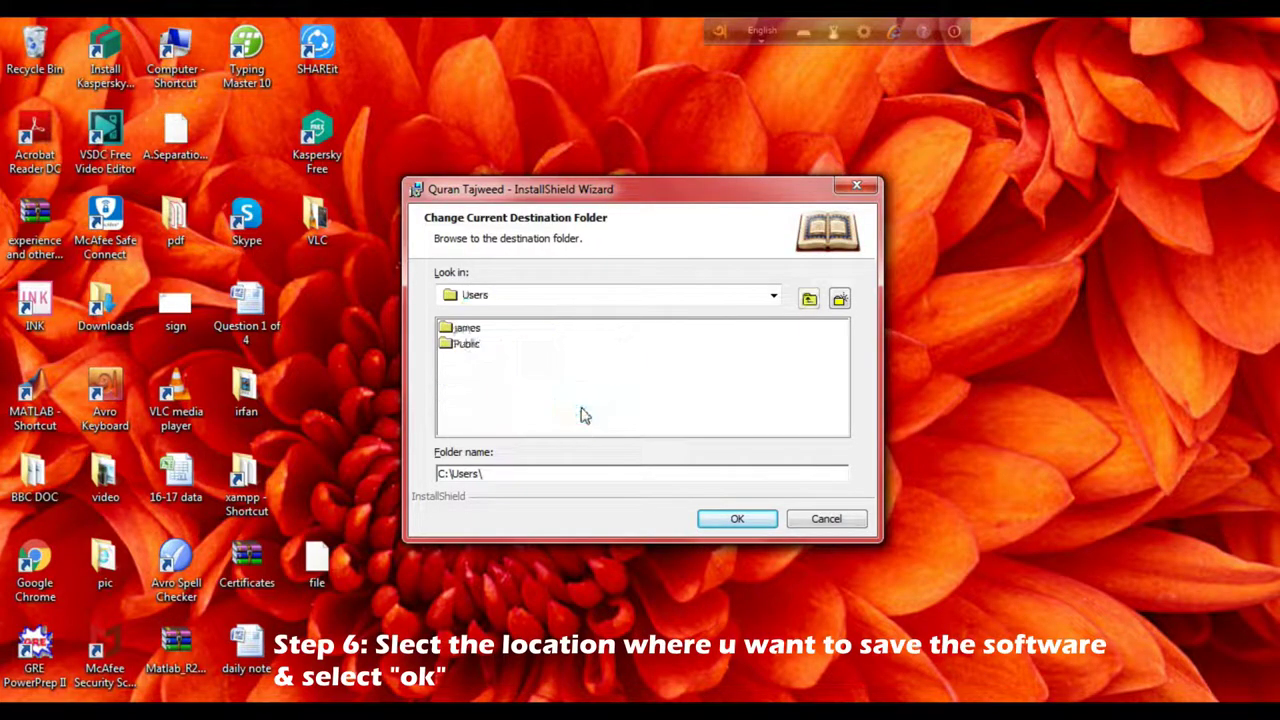
{"action": "double_click", "coordinate": [466, 328]}
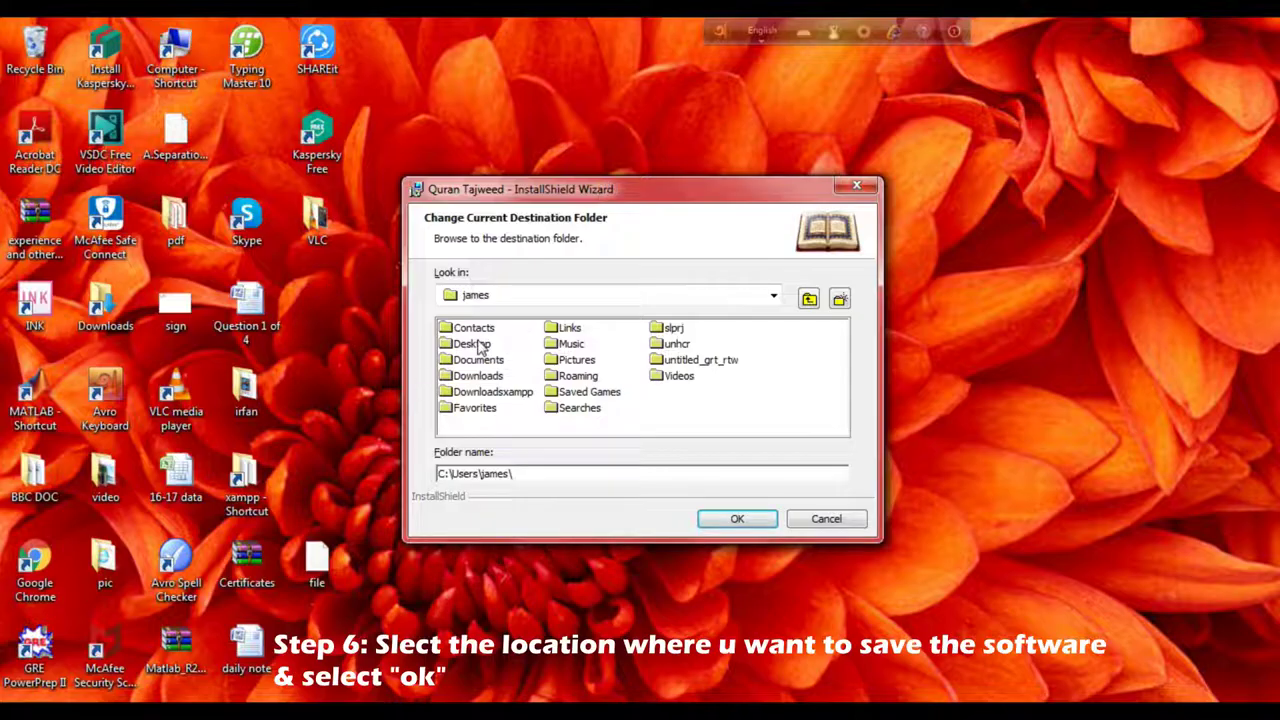
{"action": "left_click", "coordinate": [471, 344]}
{"action": "left_click", "coordinate": [728, 522]}
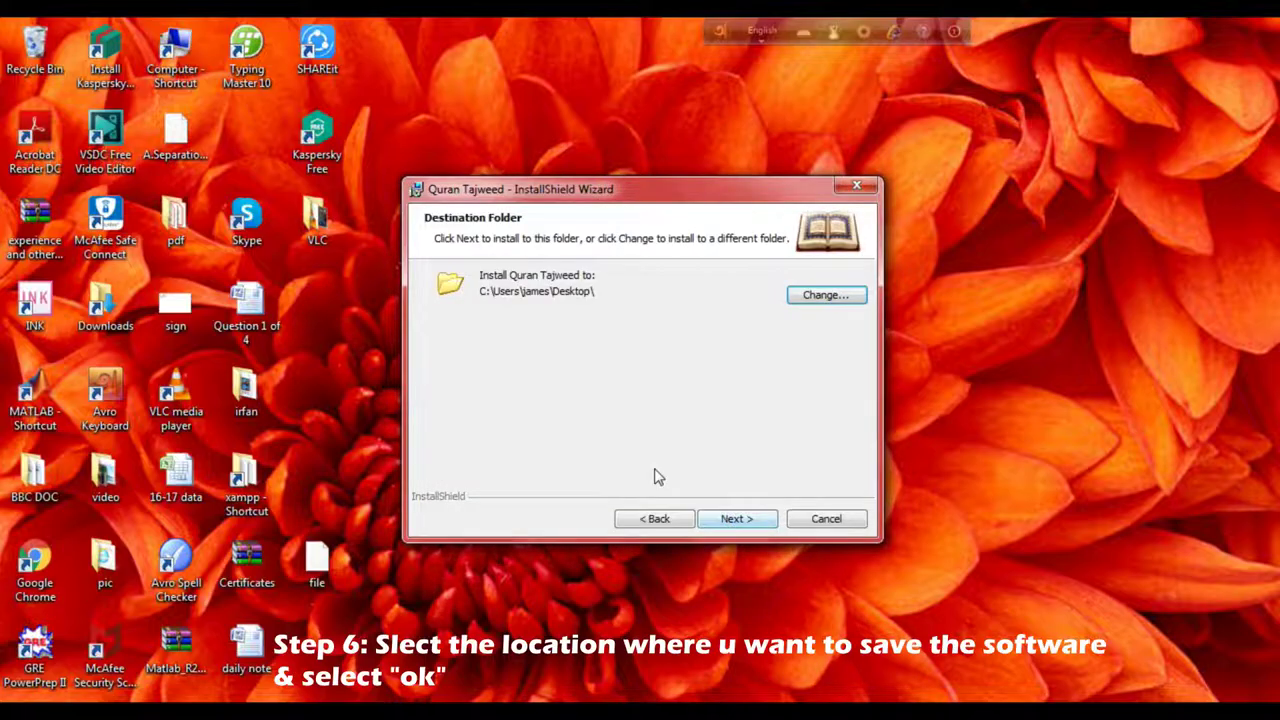
{"action": "left_click", "coordinate": [752, 522]}
Install Quran Tajweed and close the wizard with Finish.
{"action": "left_click", "coordinate": [750, 522]}
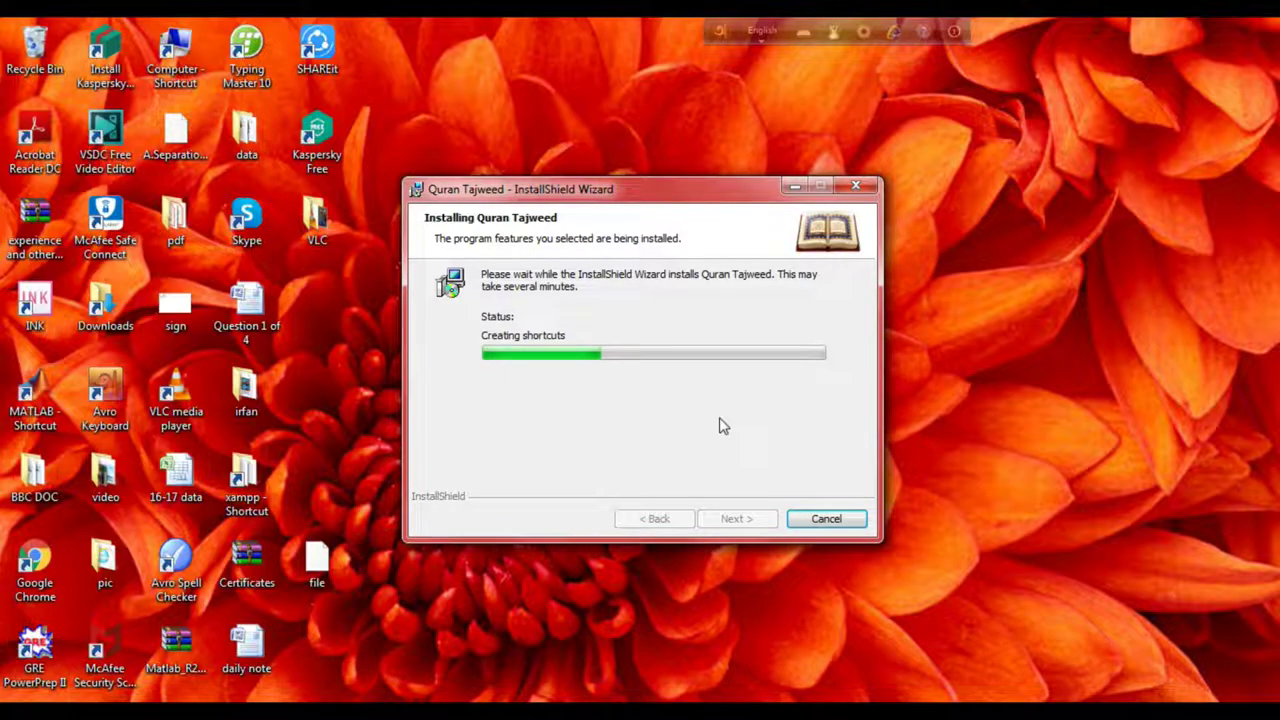
{"action": "left_click", "coordinate": [740, 518]}
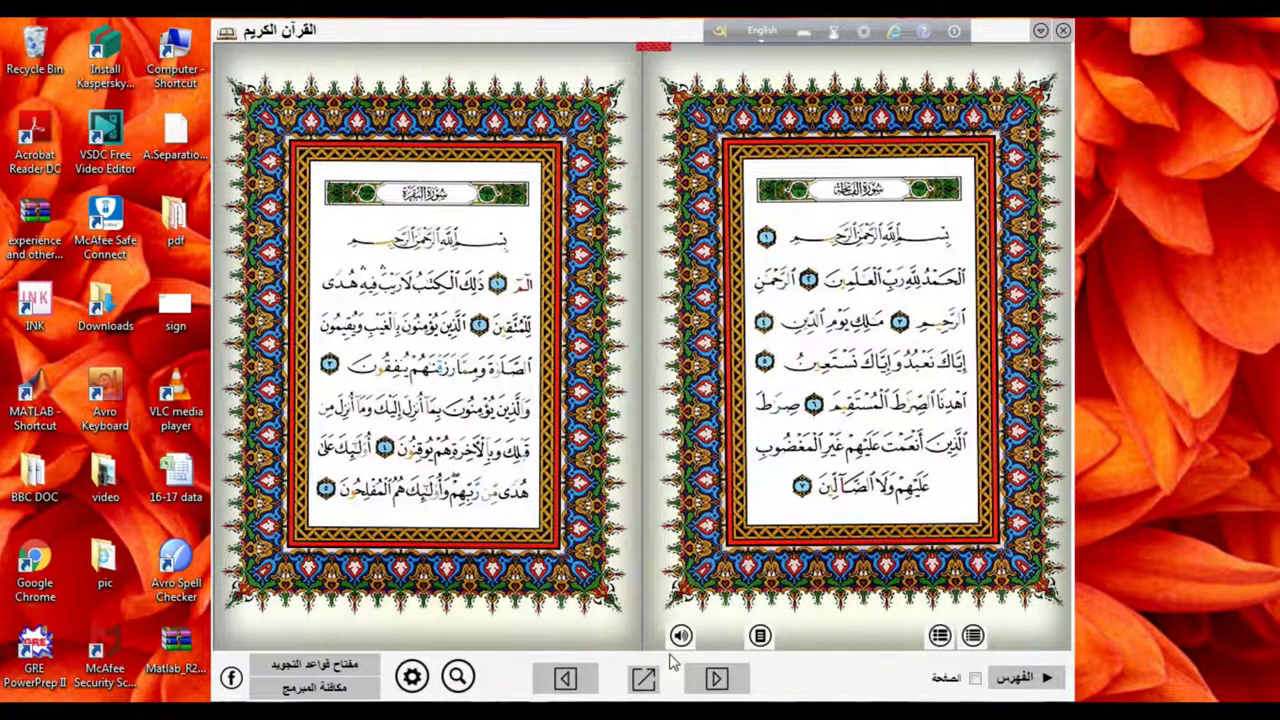
Play the audio recitation of the open Al-Fatiha page.
{"action": "left_click", "coordinate": [680, 635]}
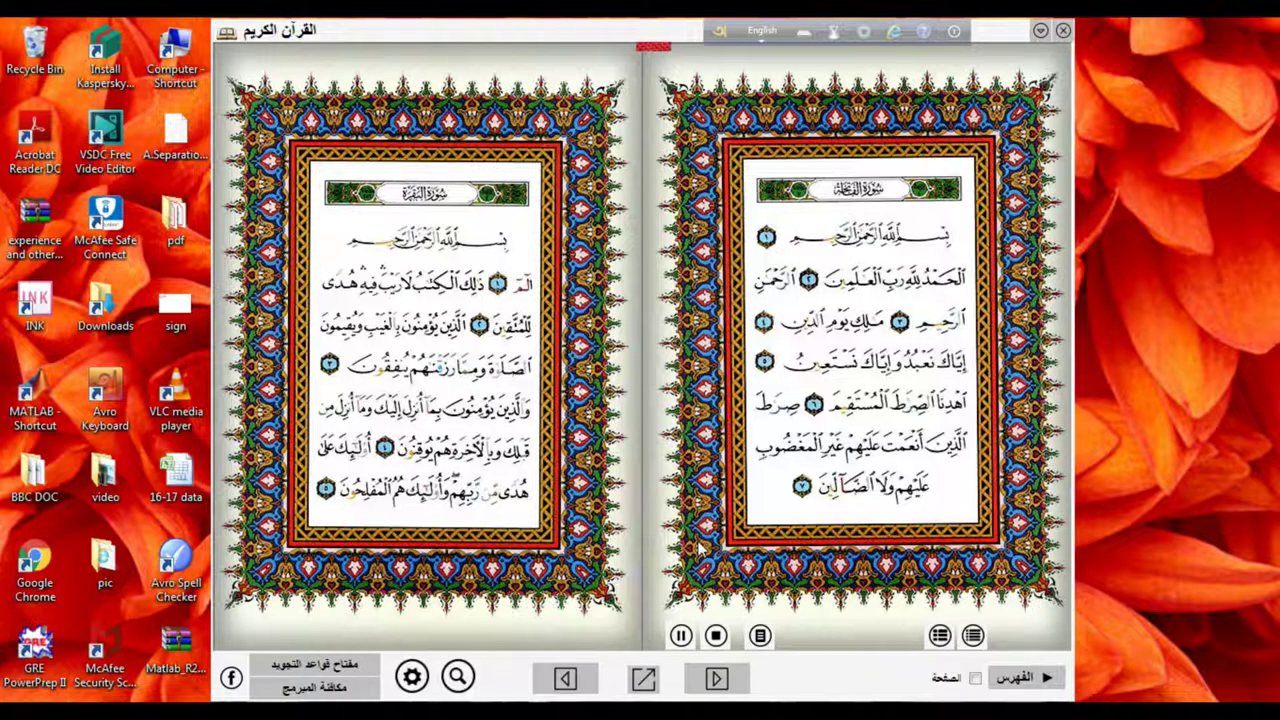